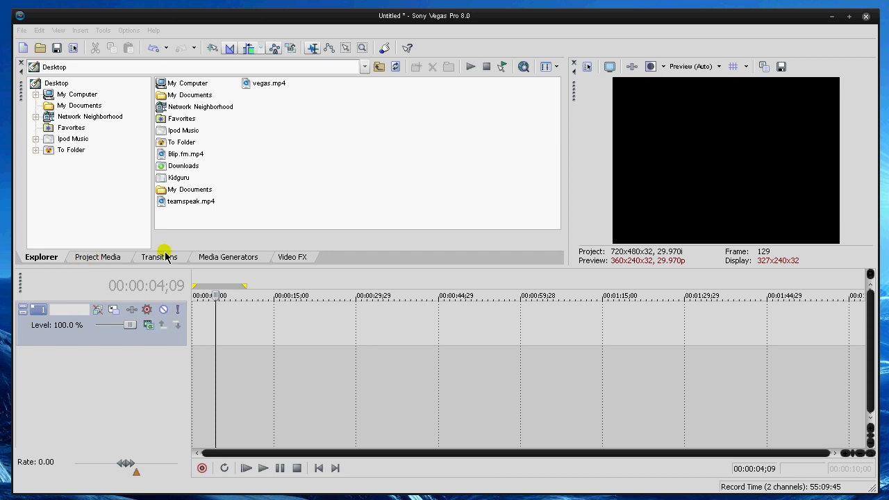
Show the Video FX tab with its effect preset thumbnails in the lower docking area.
click(290, 258)
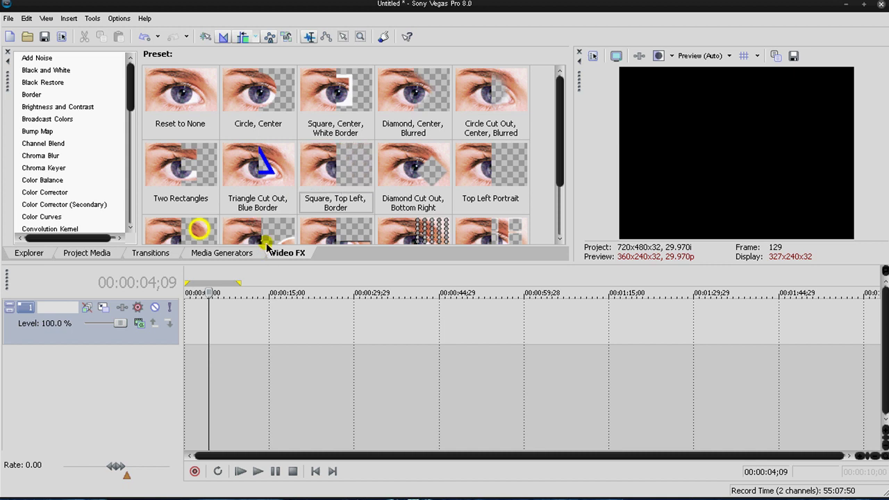
Add a Red Solid Color generator event at the start of the video track.
click(111, 253)
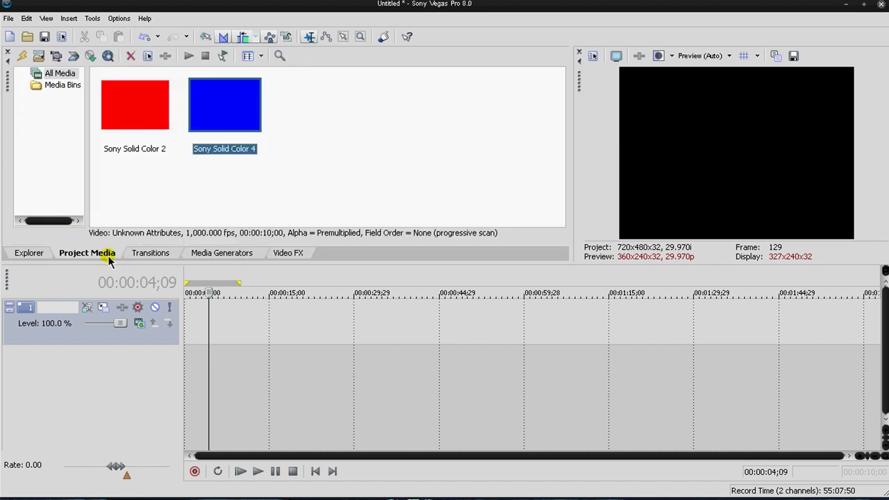
click(191, 254)
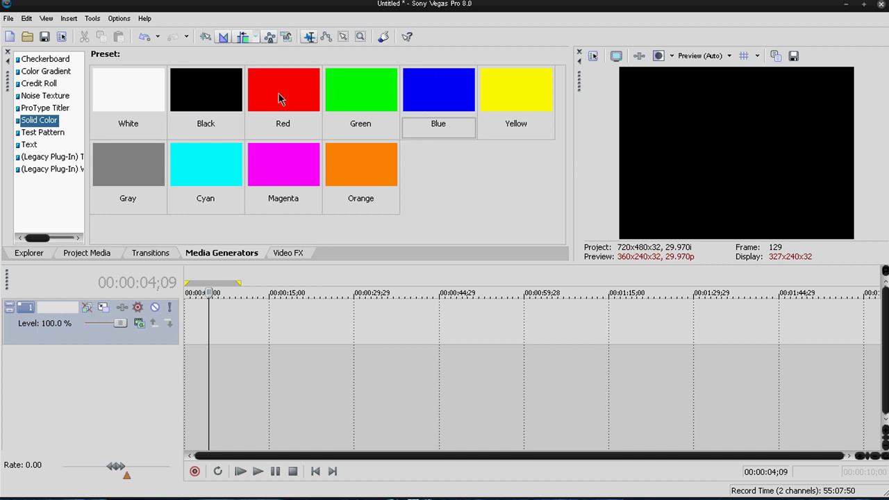
drag(278, 98, 190, 332)
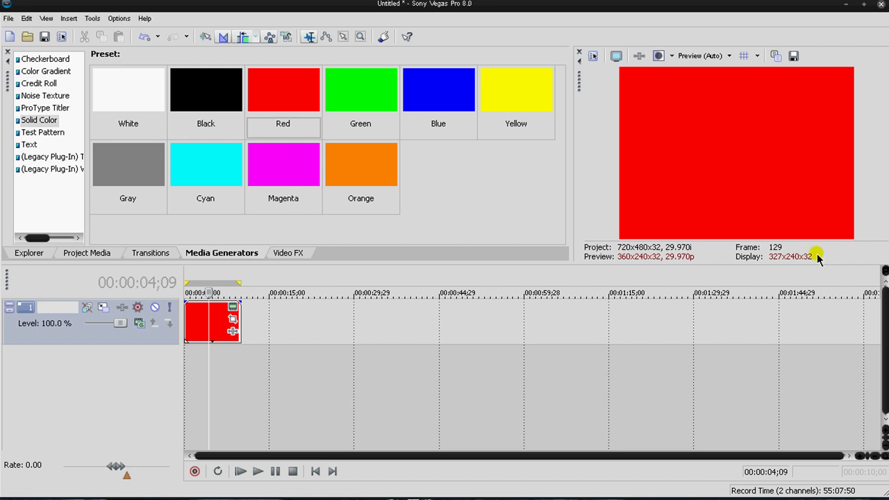
click(289, 252)
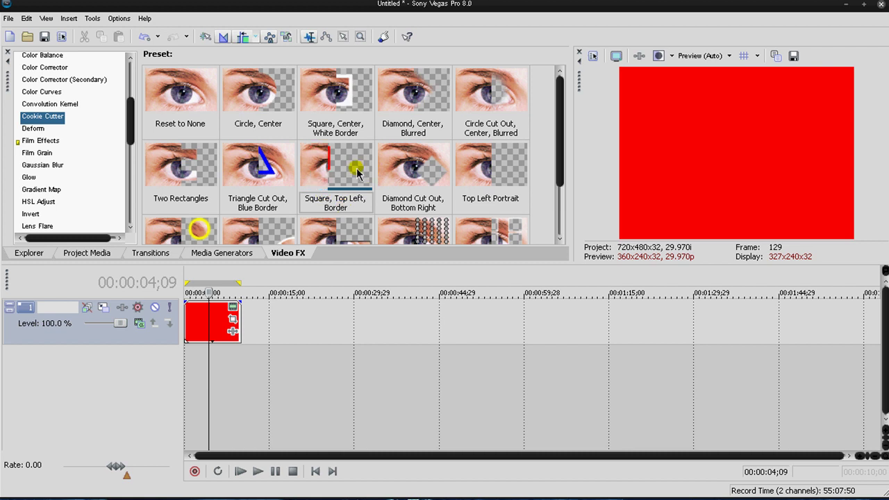
Apply the 'Square, Top Left, Border' Cookie Cutter preset to the red event, Method 'Cut away all but section', Shape Square.
drag(334, 175, 199, 334)
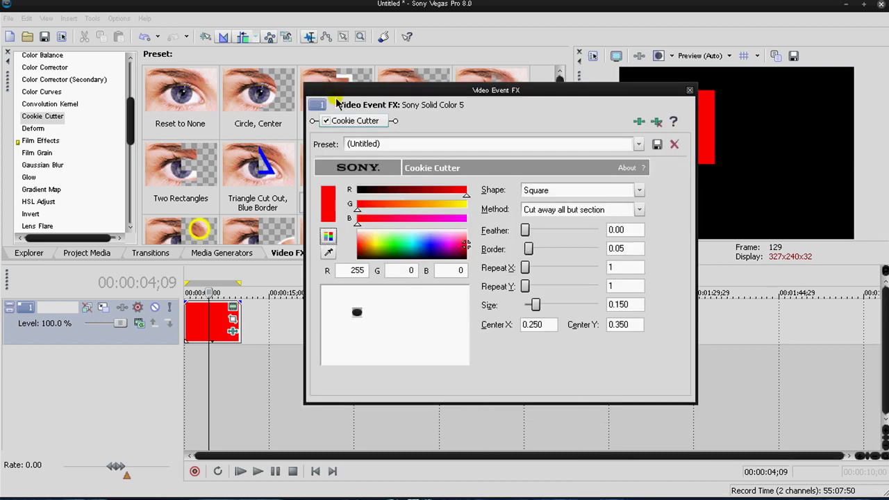
click(541, 208)
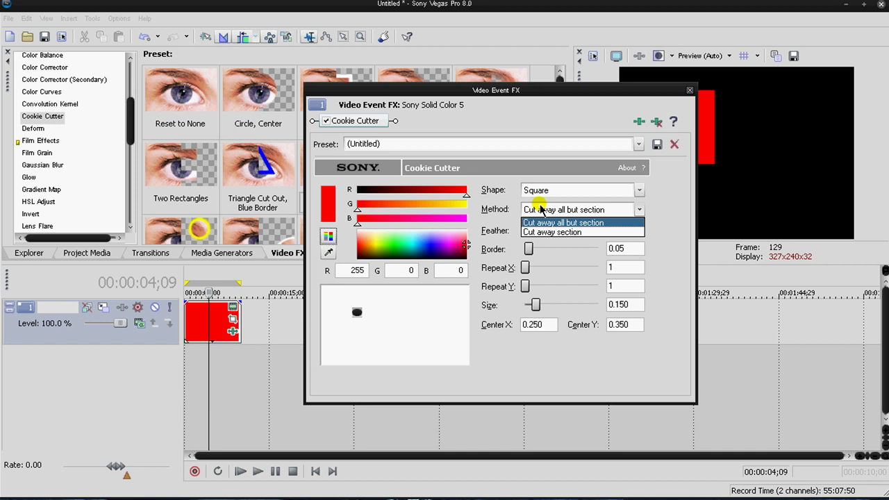
click(548, 232)
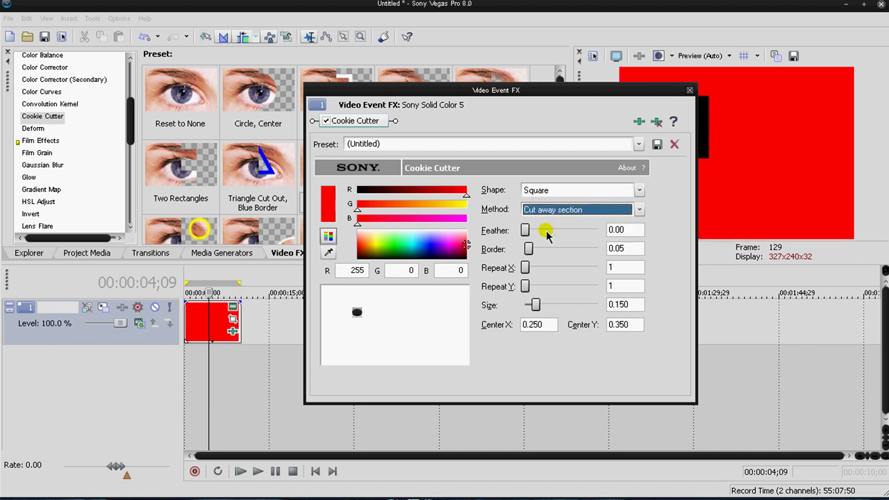
click(549, 209)
click(560, 222)
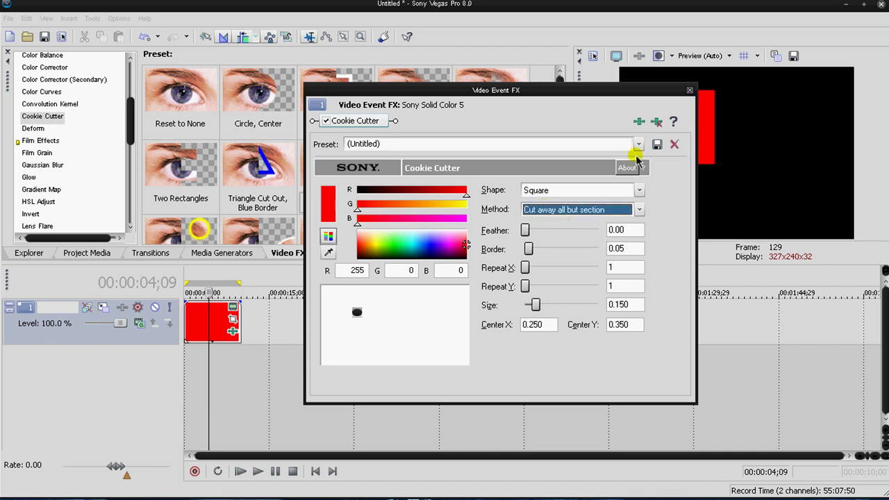
click(568, 191)
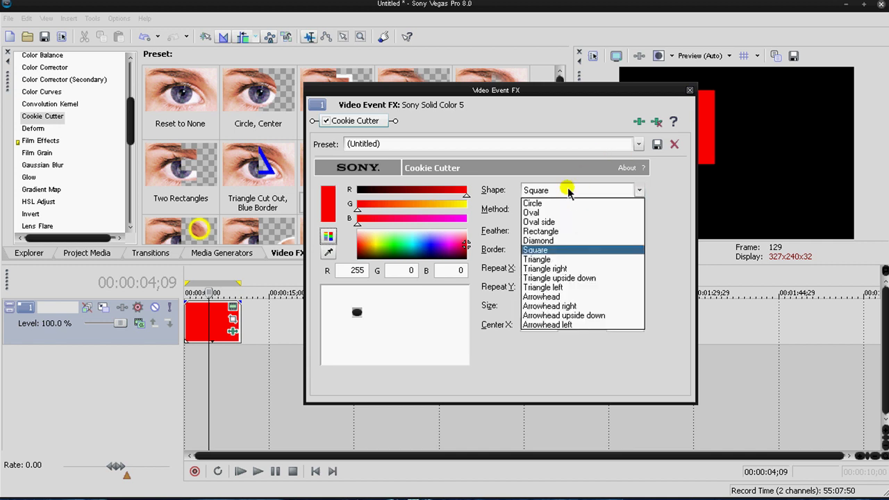
click(540, 251)
Centre the red square, then try size 0.240, two horizontal repeats and a wider border.
drag(362, 320, 393, 329)
drag(453, 92, 231, 124)
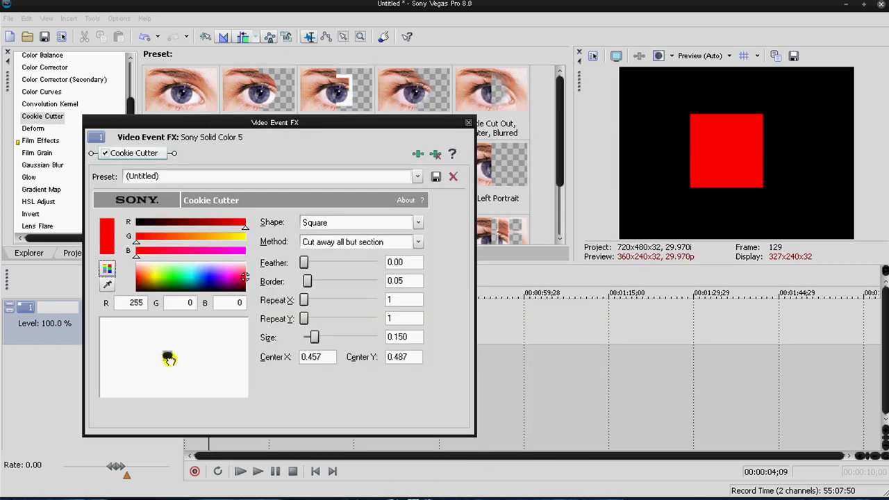
drag(169, 358, 171, 352)
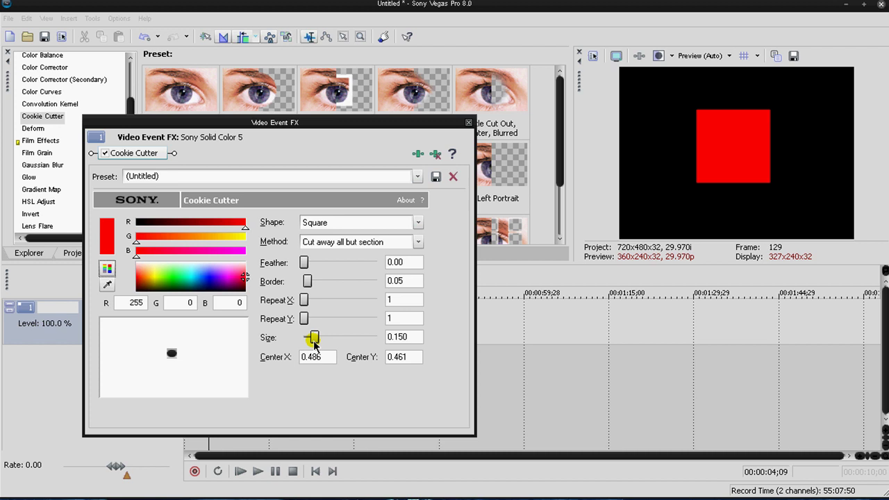
drag(316, 340, 322, 339)
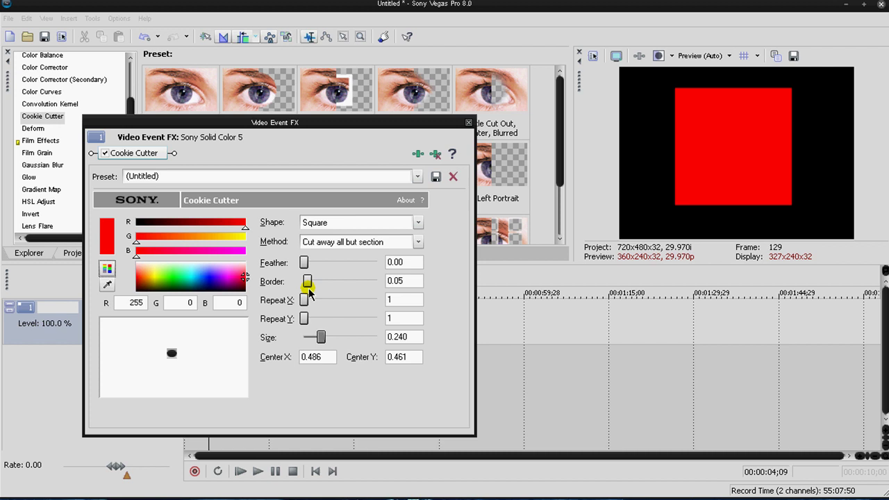
drag(308, 305, 319, 307)
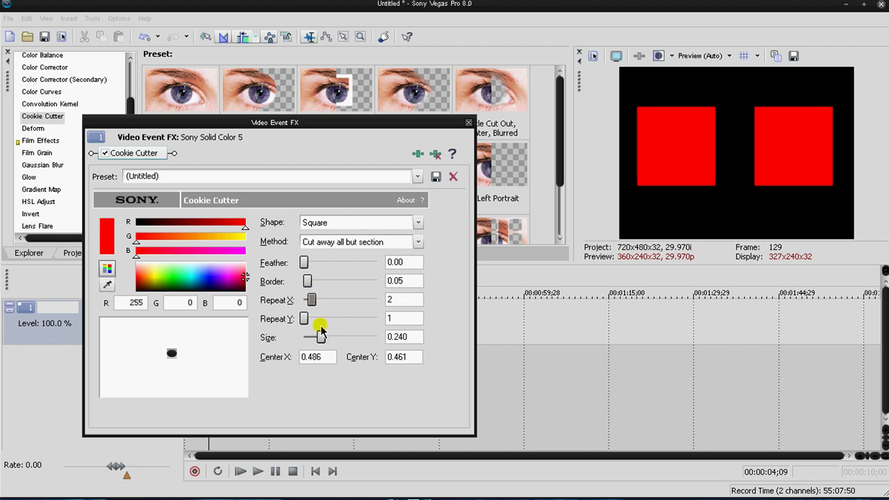
drag(309, 283, 349, 284)
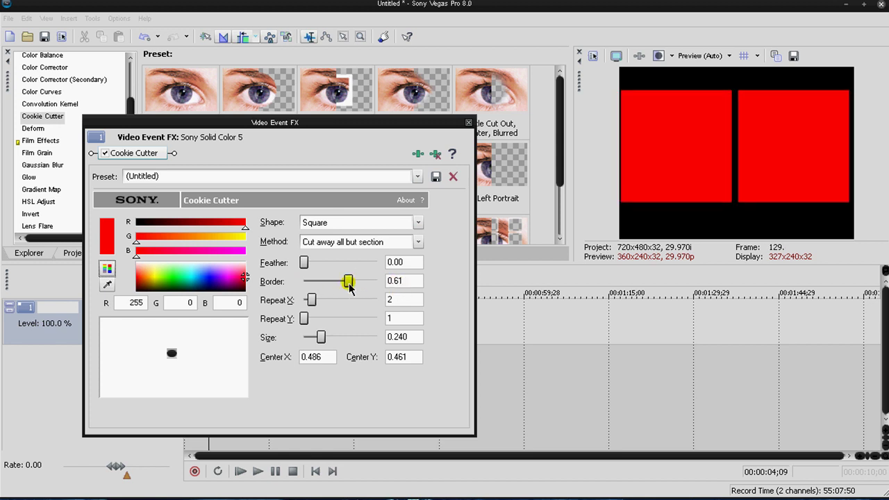
Refine into a centred full-width red band: Repeat X 5, border 0.03, size 0.320.
mouse_move(321, 336)
mouse_down()
mouse_move(353, 337)
mouse_move(318, 338)
mouse_move(328, 340)
mouse_up()
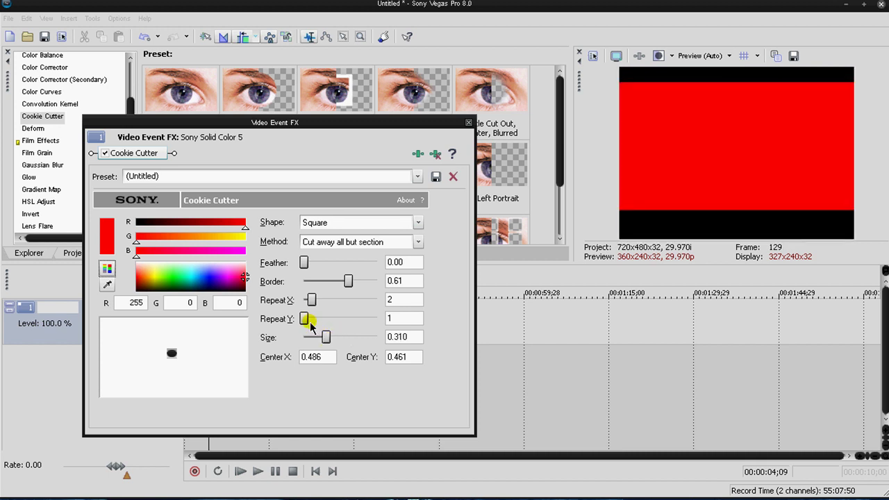
mouse_move(311, 300)
mouse_down()
mouse_move(338, 301)
mouse_move(333, 281)
mouse_move(311, 285)
mouse_up()
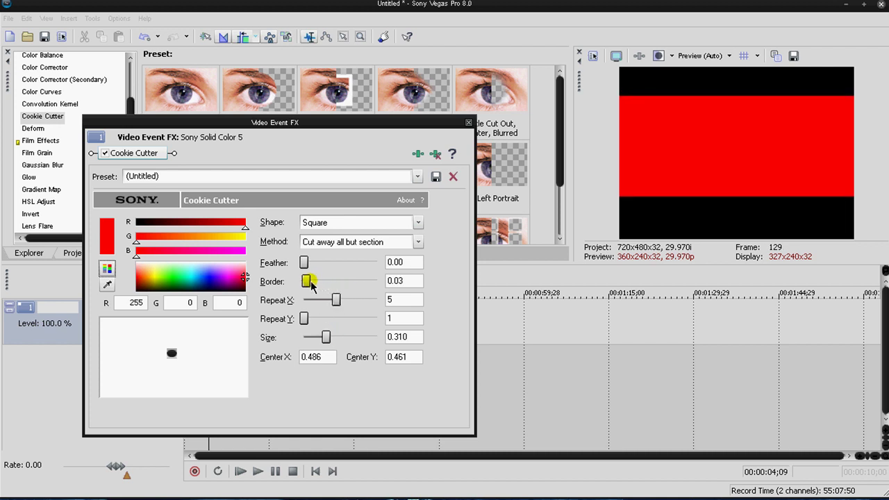
drag(174, 353, 169, 353)
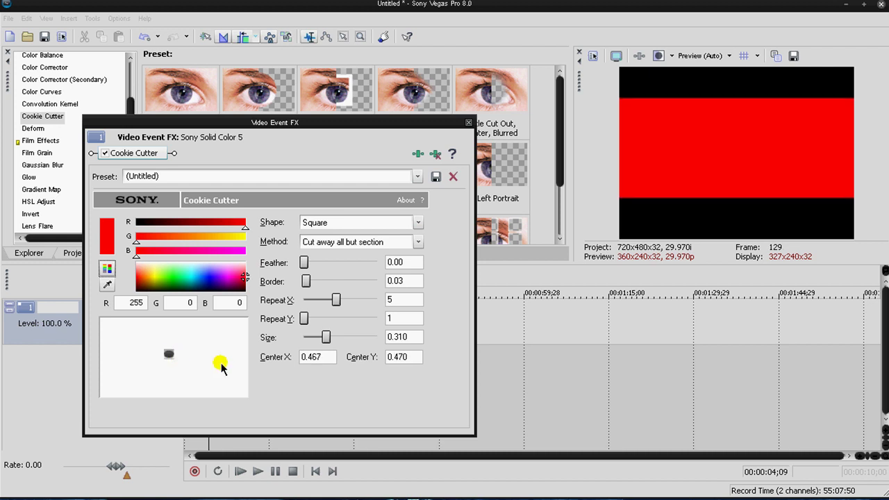
drag(325, 338, 329, 340)
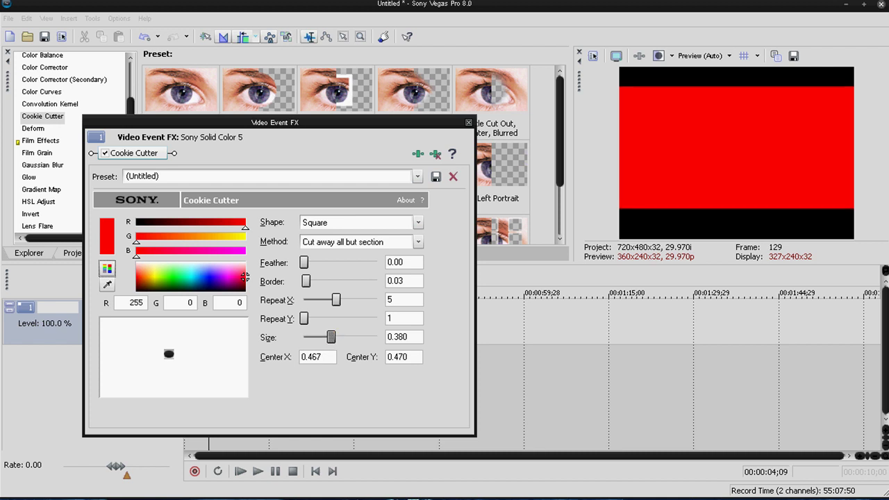
drag(336, 299, 337, 299)
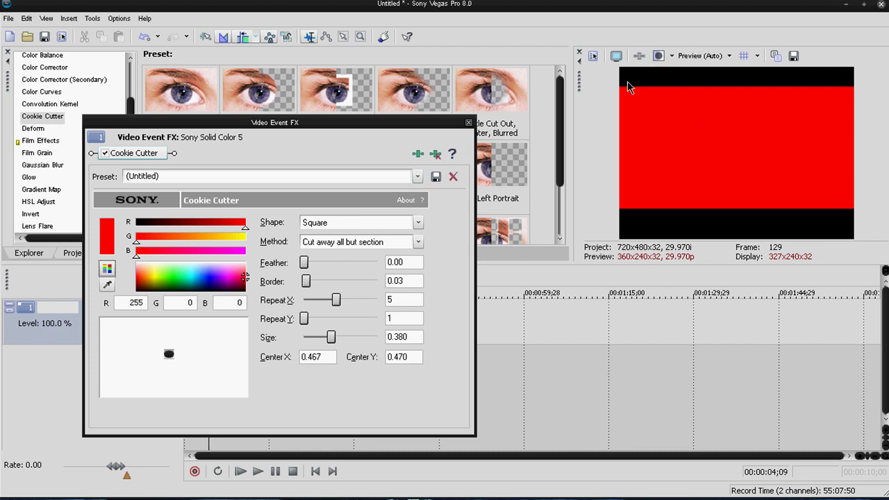
drag(333, 340, 327, 338)
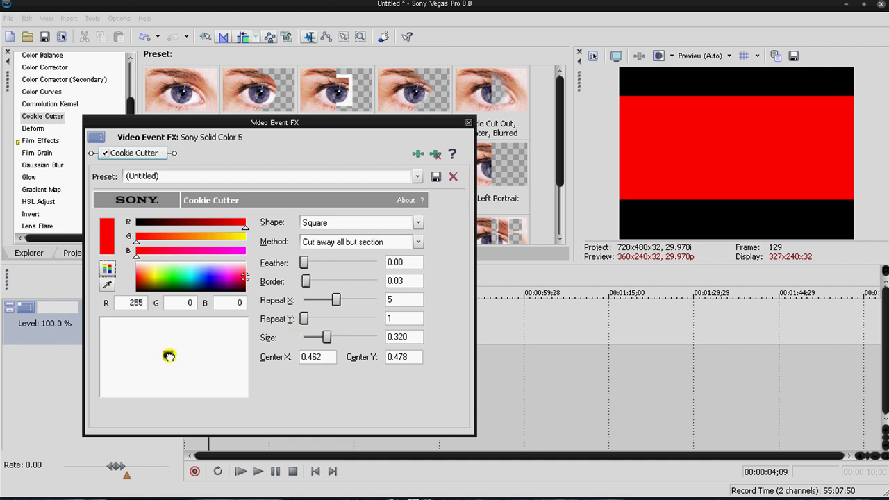
drag(169, 355, 168, 353)
Save the Cookie Cutter settings as preset 'Widescreen Format' and close the effect window.
click(319, 177)
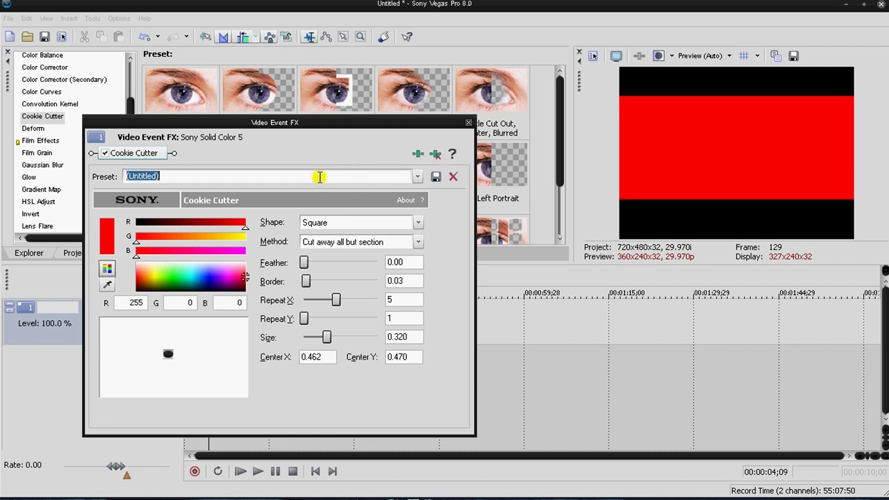
text(Widescreen Format)
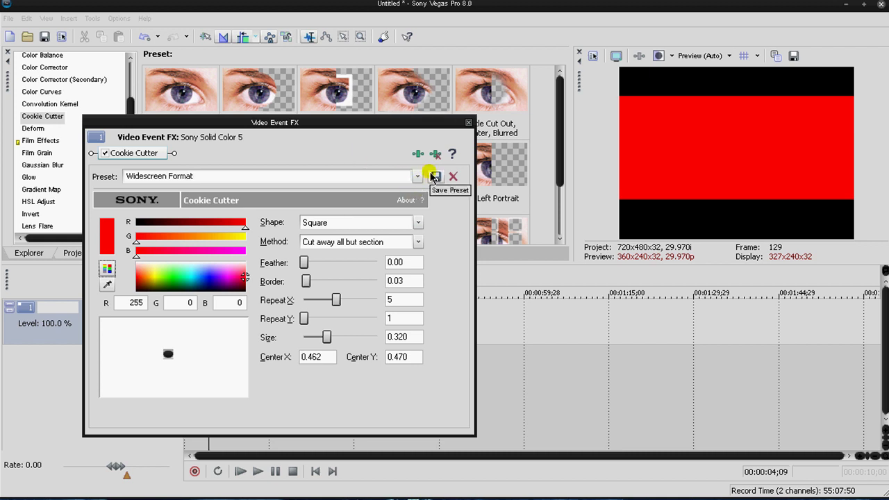
click(434, 176)
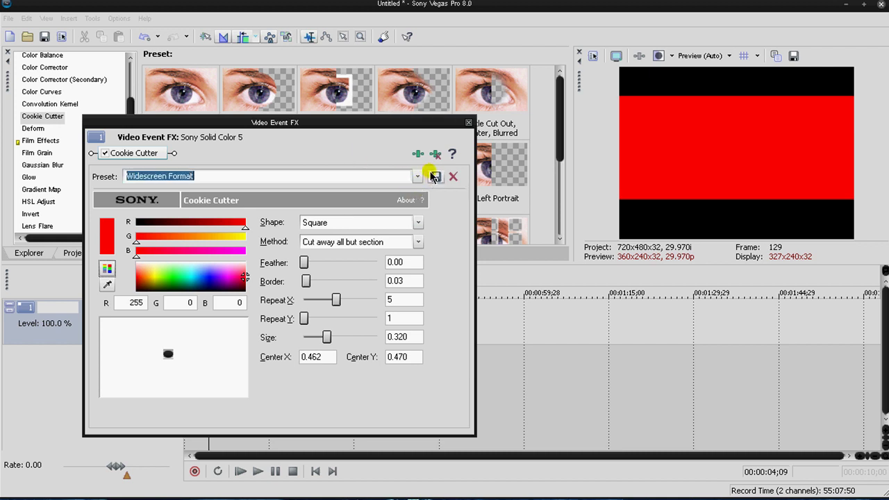
click(469, 123)
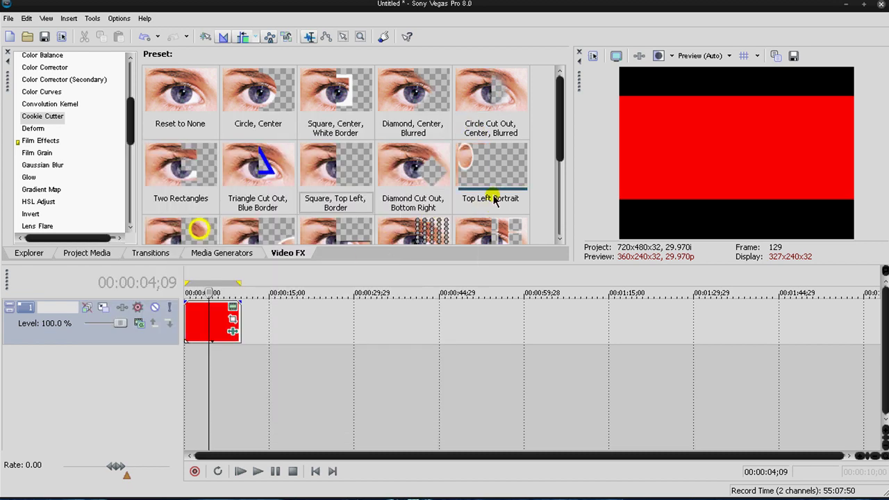
scroll(492, 194, down, 2)
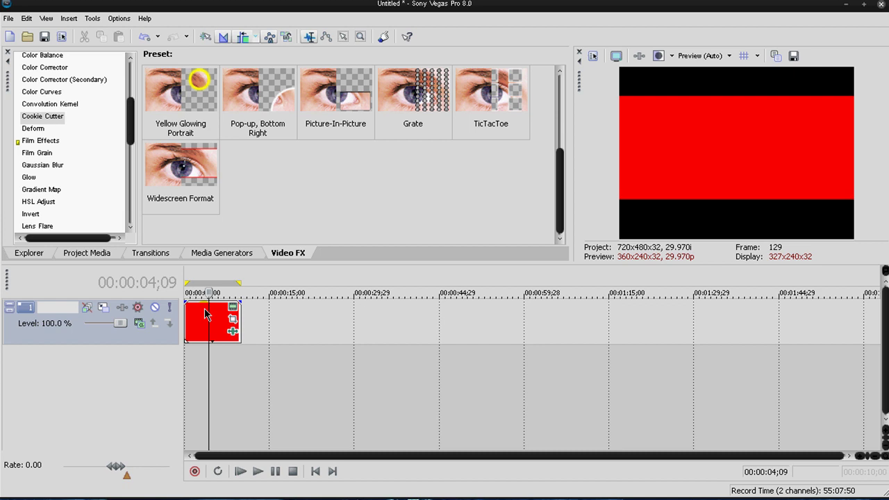
Replace the red event with a Blue Solid Color generator event on the track.
click(213, 337)
key(Delete)
click(149, 253)
click(220, 253)
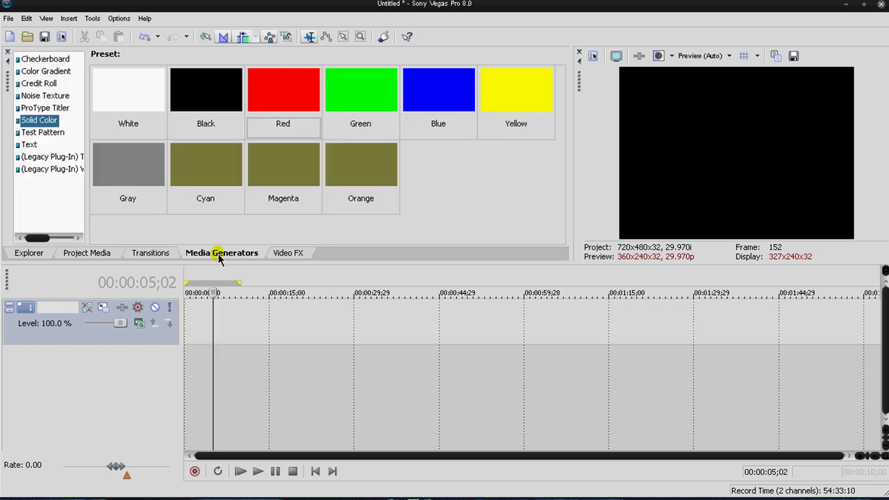
drag(434, 91, 305, 262)
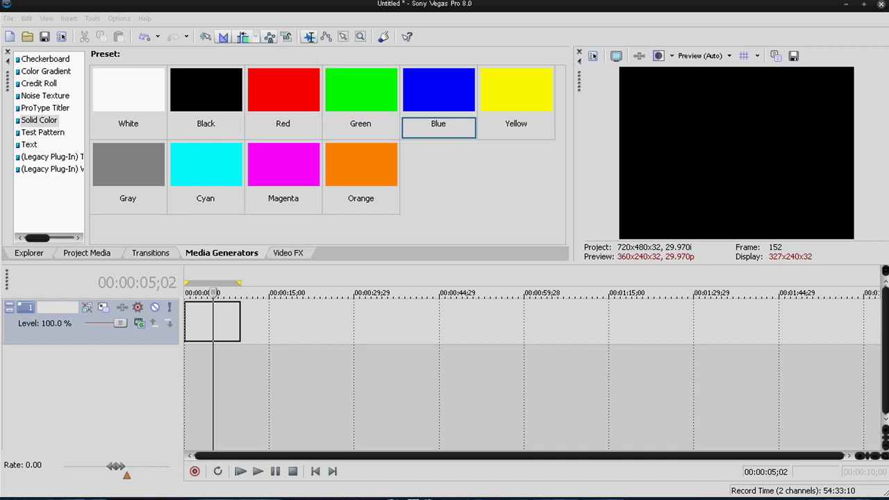
Apply the Widescreen Format preset to the blue event and close its settings.
click(292, 253)
drag(212, 177, 233, 308)
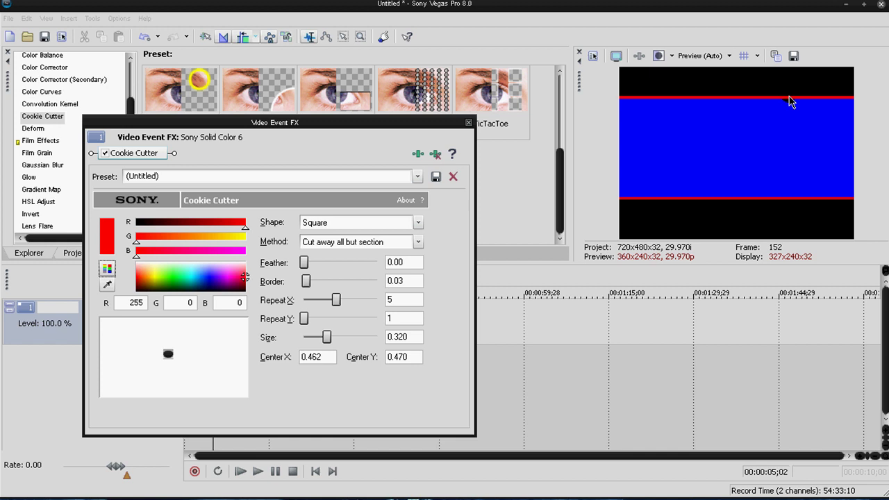
click(469, 122)
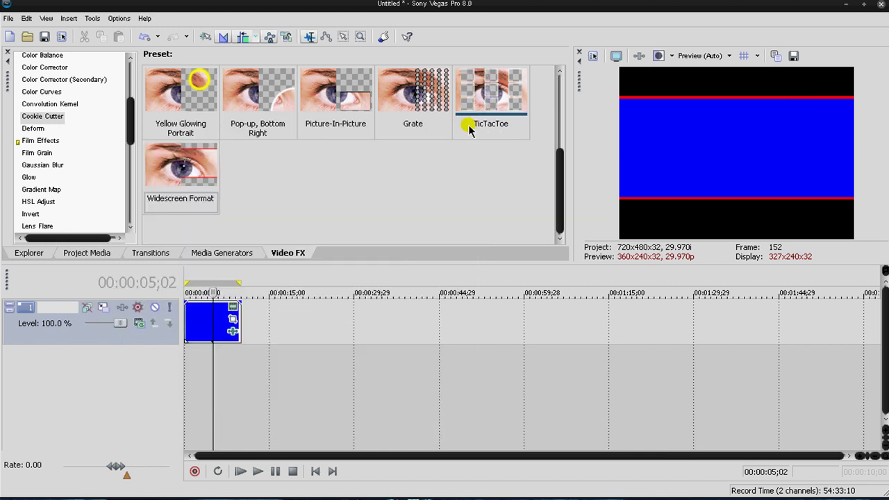
Delete the blue event and open the Kidguru folder in the Explorer.
click(217, 318)
key(Delete)
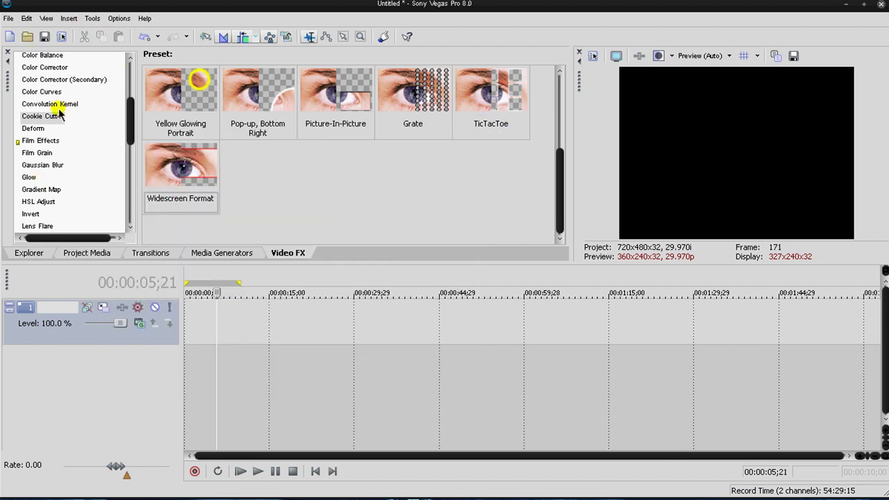
click(29, 253)
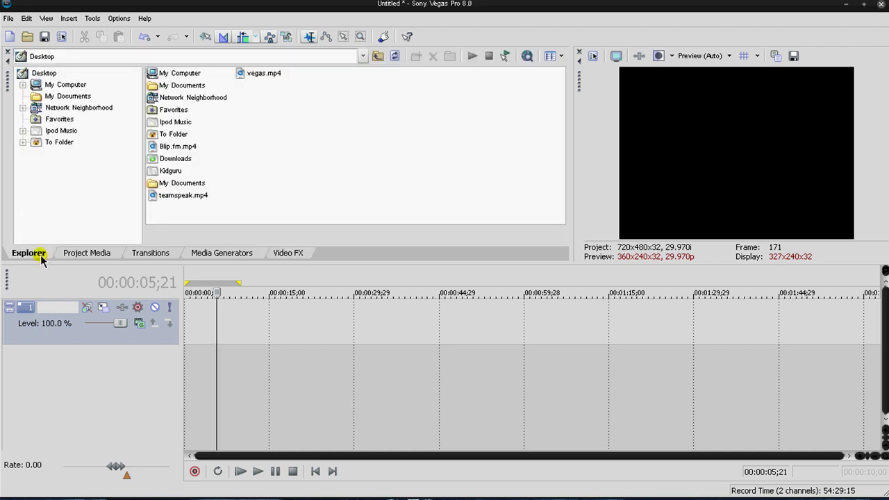
click(169, 171)
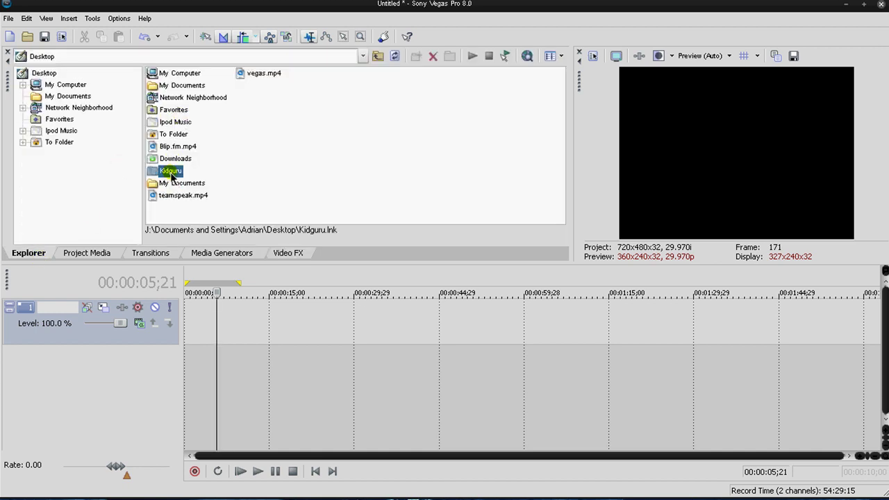
double_click(172, 172)
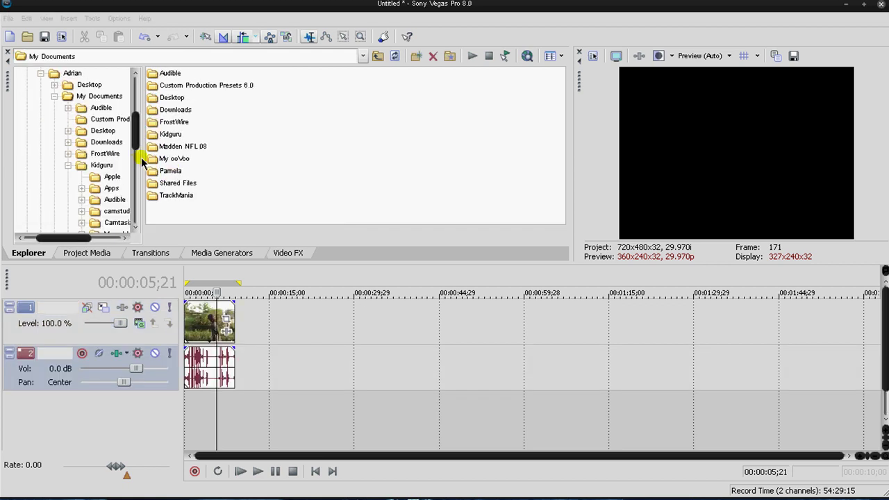
Add the Kidguru video clip at the timeline start and play it briefly.
double_click(204, 327)
key(space)
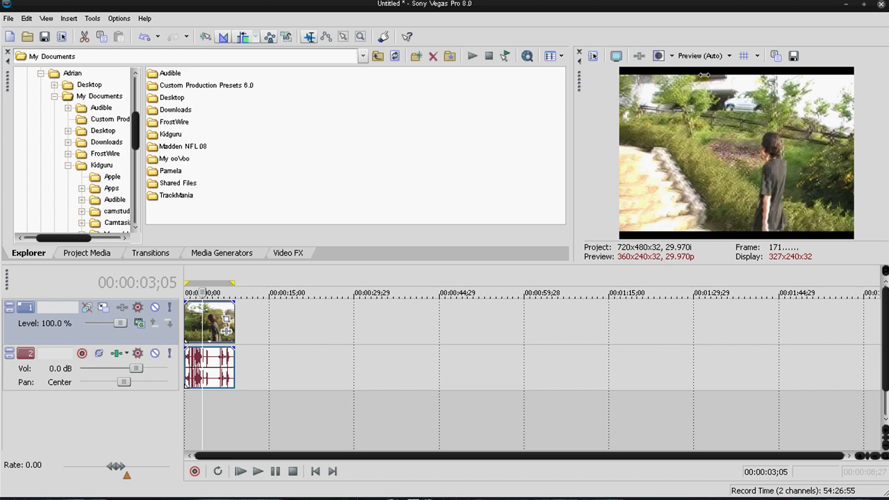
key(space)
key(space)
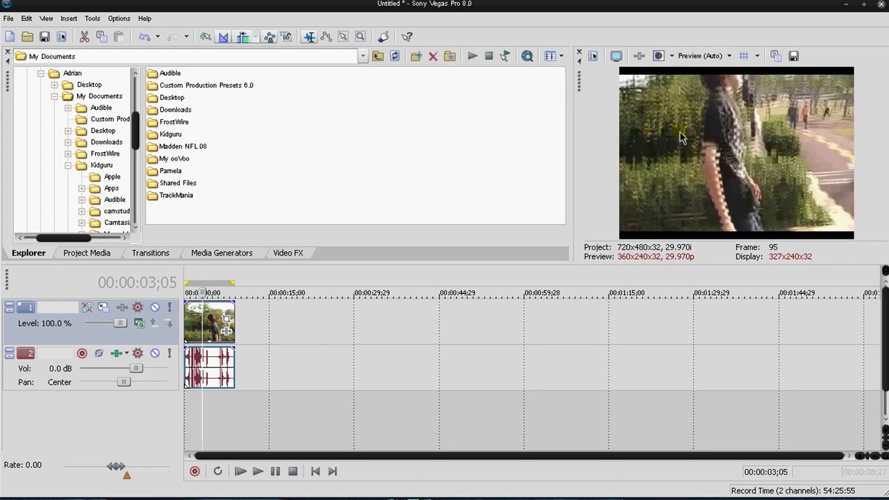
Apply the Widescreen Format Cookie Cutter preset to the video clip.
click(226, 253)
click(284, 254)
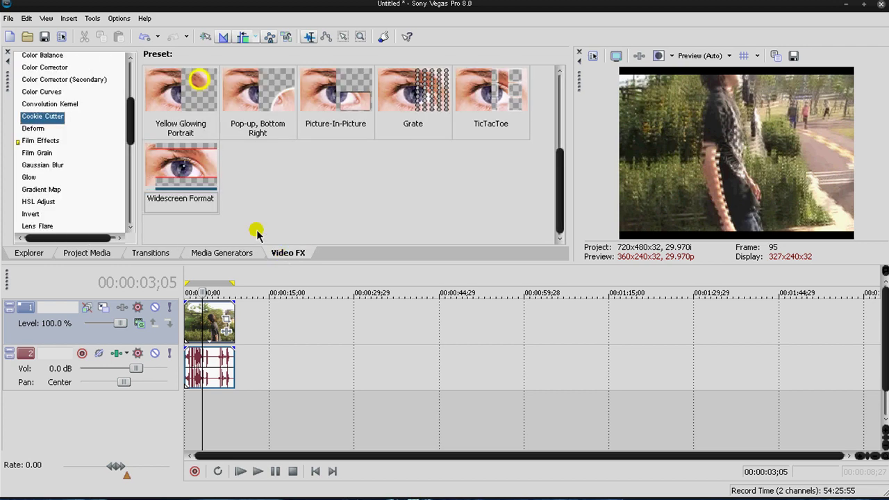
click(308, 193)
drag(196, 172, 218, 340)
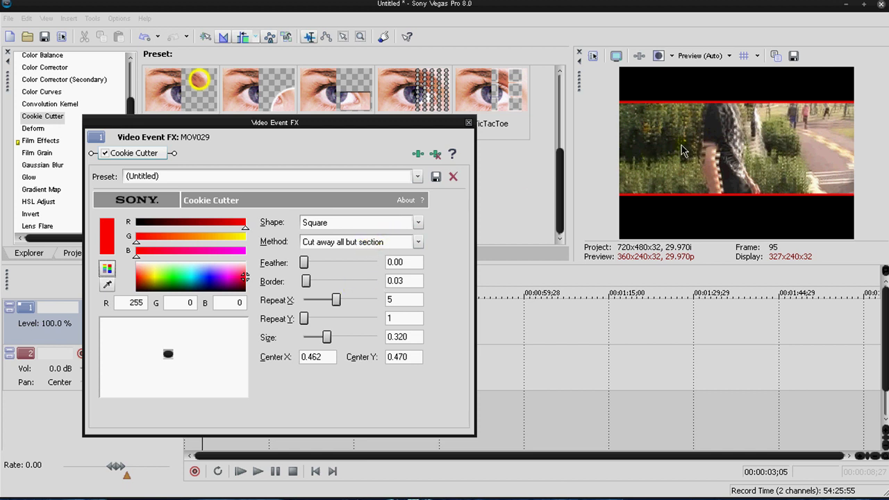
Set Border and Feather to 0 and the cutout Shape to Rectangle, then close the settings.
drag(306, 281, 296, 261)
mouse_move(328, 336)
mouse_down()
mouse_move(341, 337)
mouse_move(331, 337)
mouse_up()
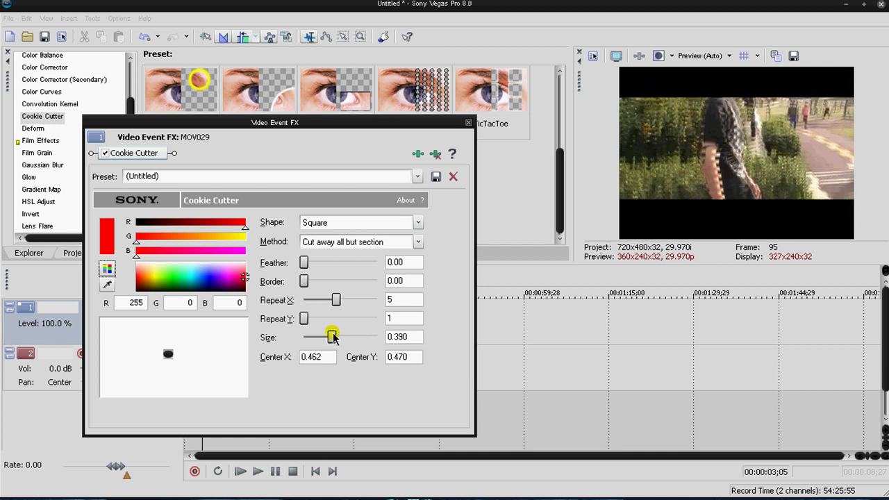
click(338, 229)
click(333, 236)
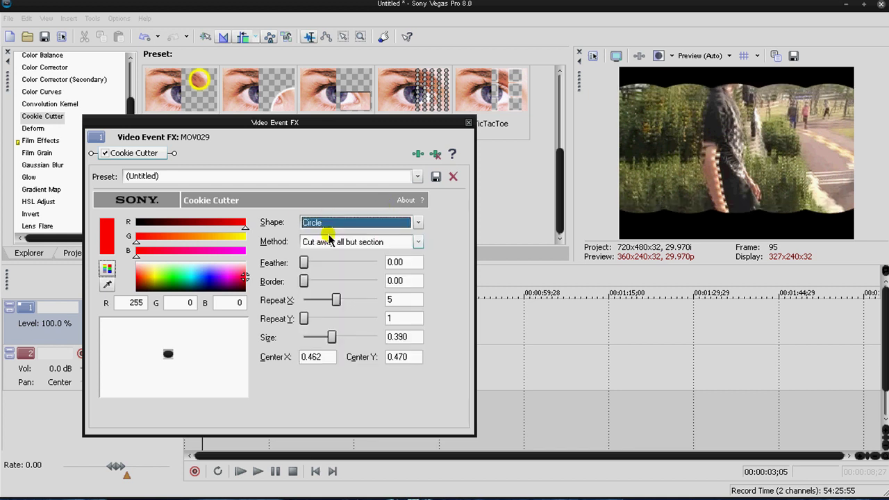
click(333, 230)
click(334, 262)
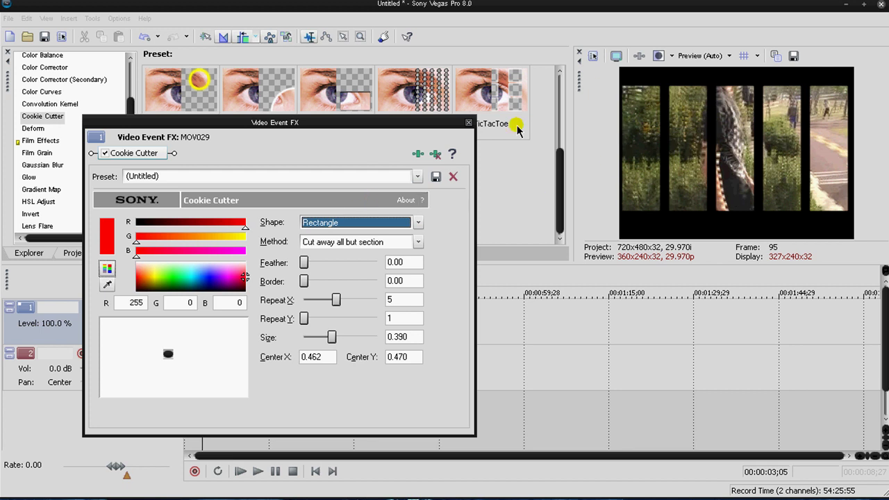
click(469, 124)
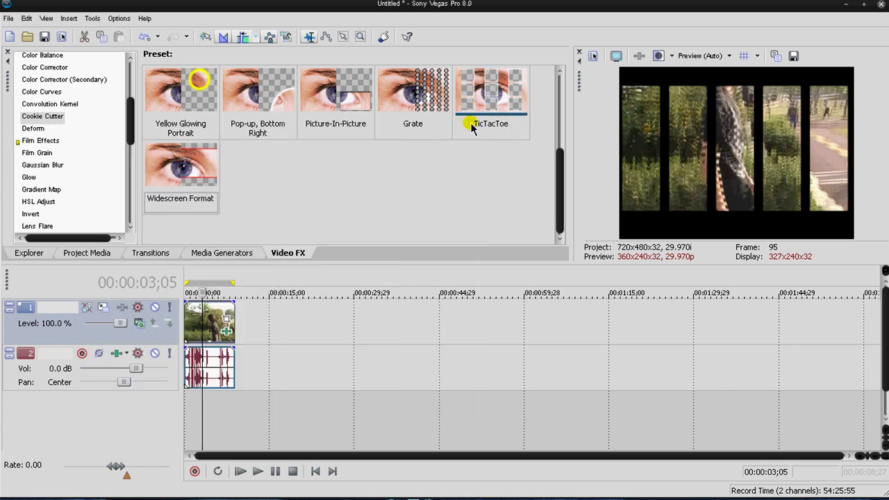
Browse the Film Grain and Gaussian Blur presets, ending on the Convolution Kernel presets.
click(181, 181)
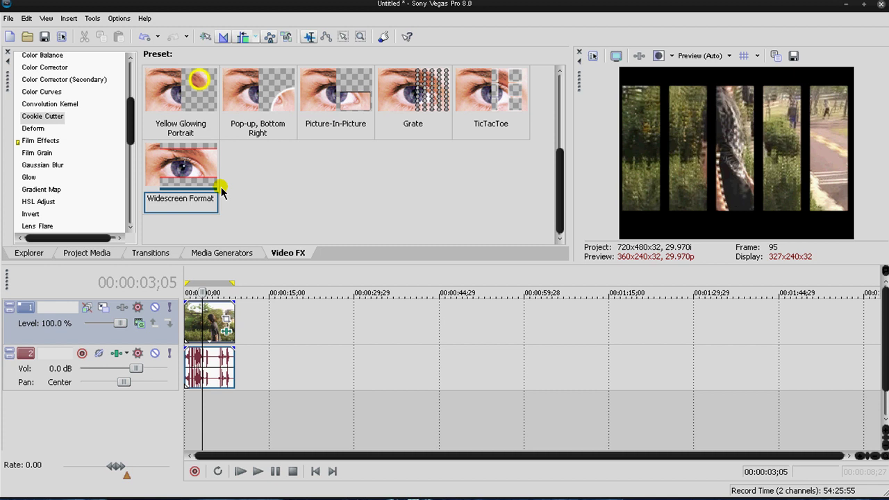
click(37, 154)
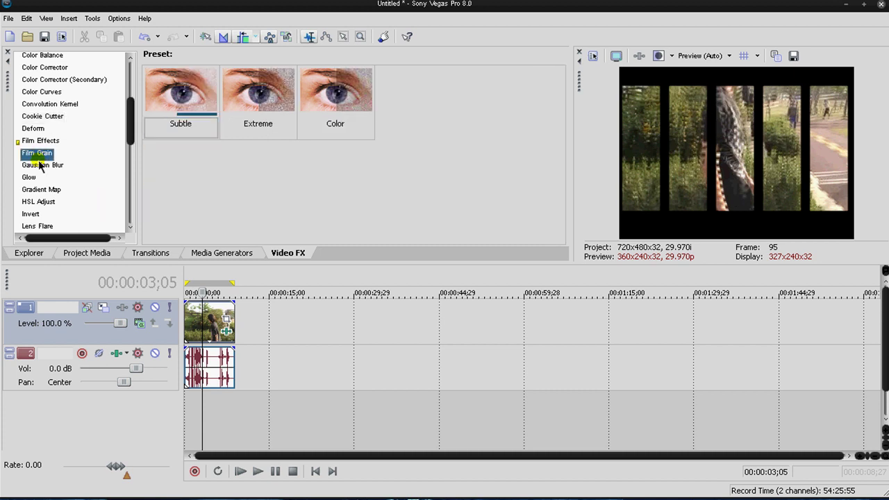
click(40, 165)
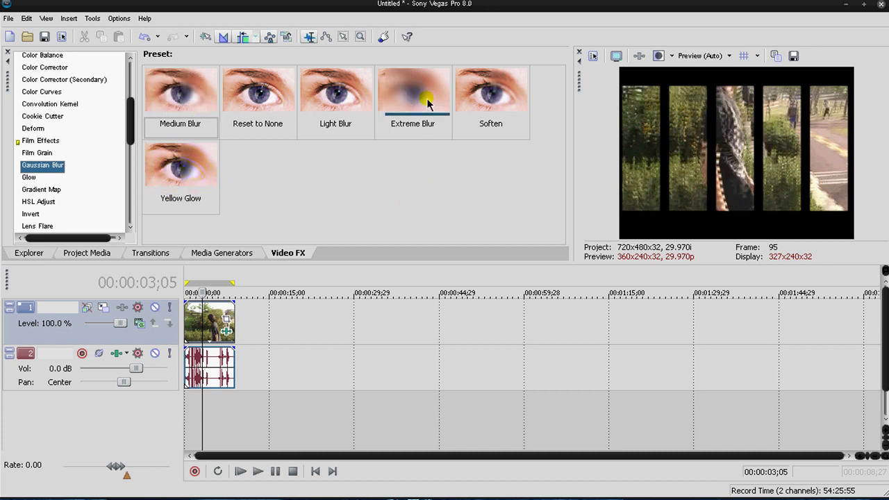
click(367, 234)
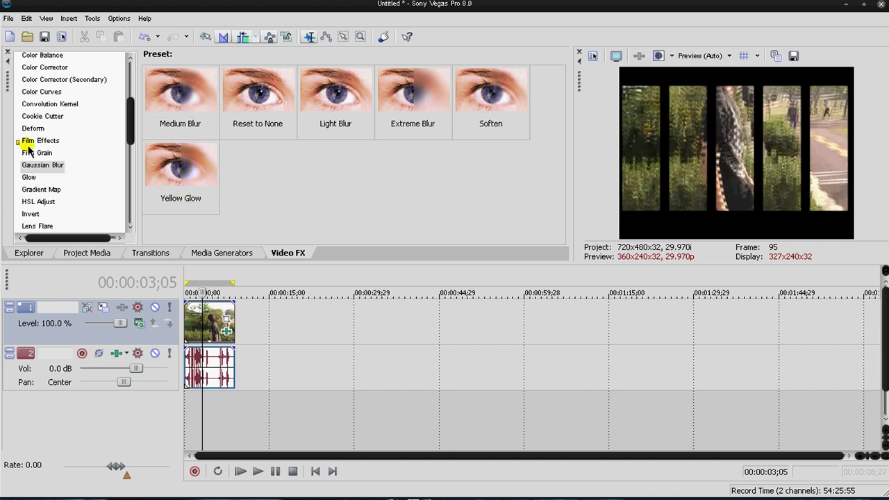
click(56, 104)
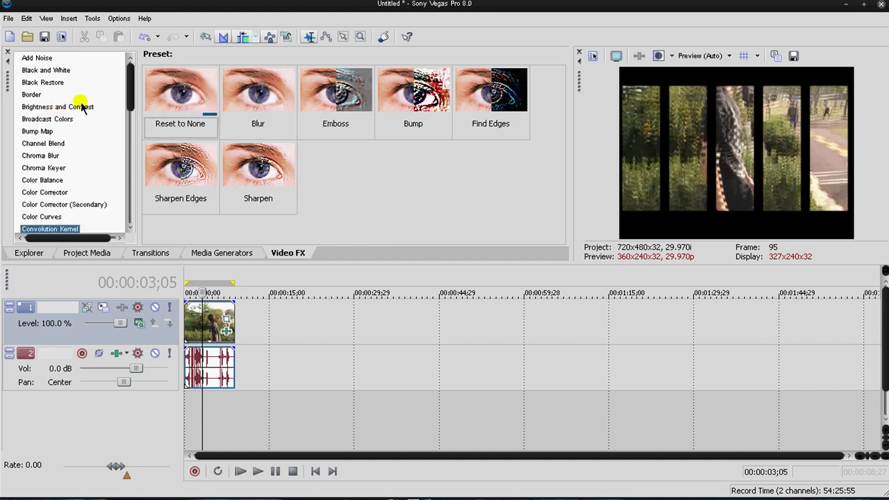
click(384, 167)
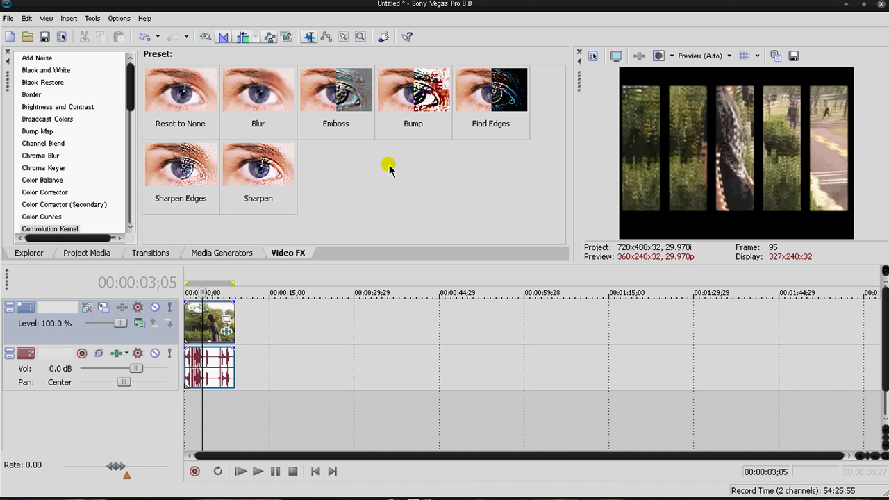